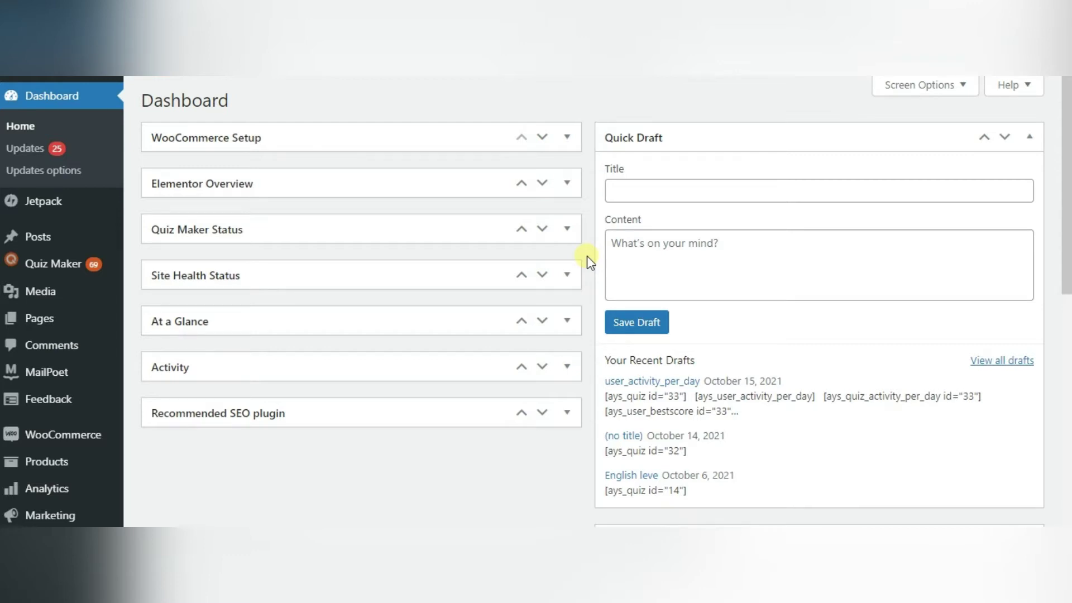
- Bring up the Quiz Maker flyout submenu in the WordPress admin sidebar
mouse_move(86, 259)
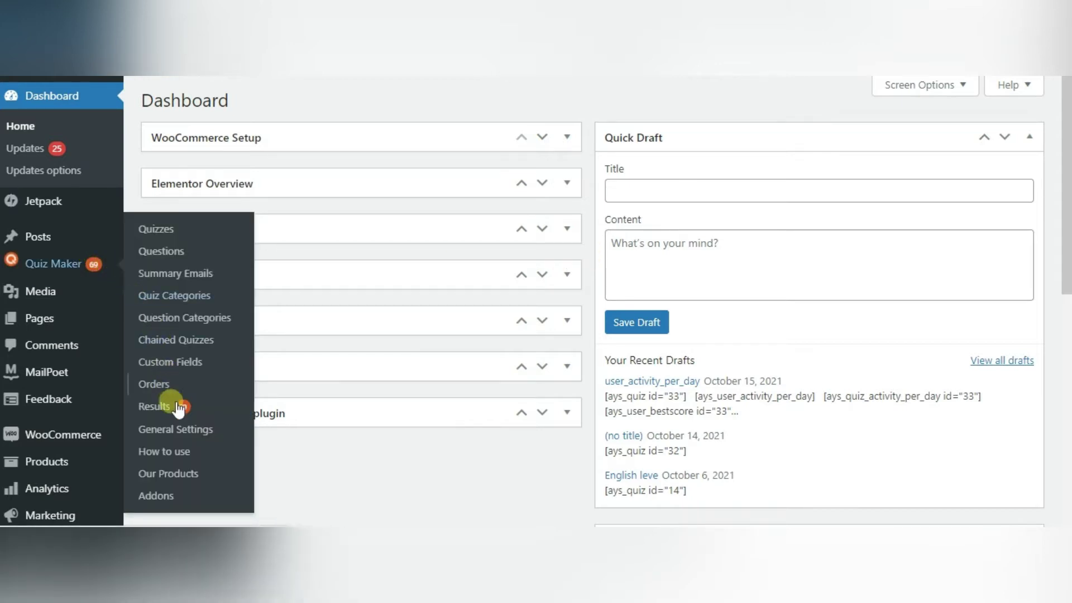
- Open Quiz Maker General Settings on the Shortcodes tab and scroll down through the shortcodes
click(178, 428)
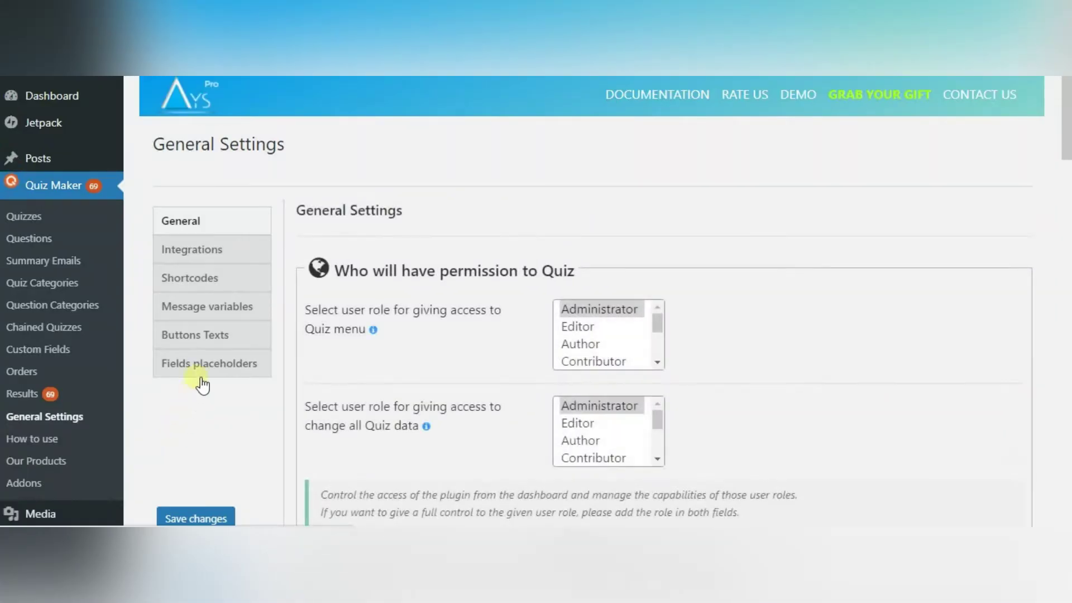
click(207, 278)
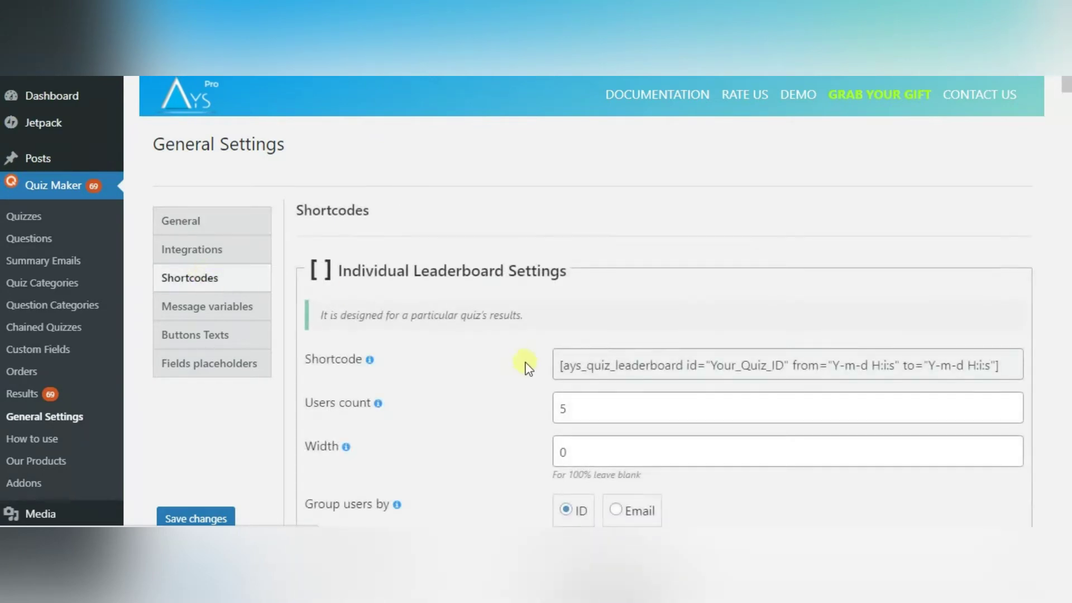
scroll(538, 374, down, 1)
scroll(538, 374, down, 14)
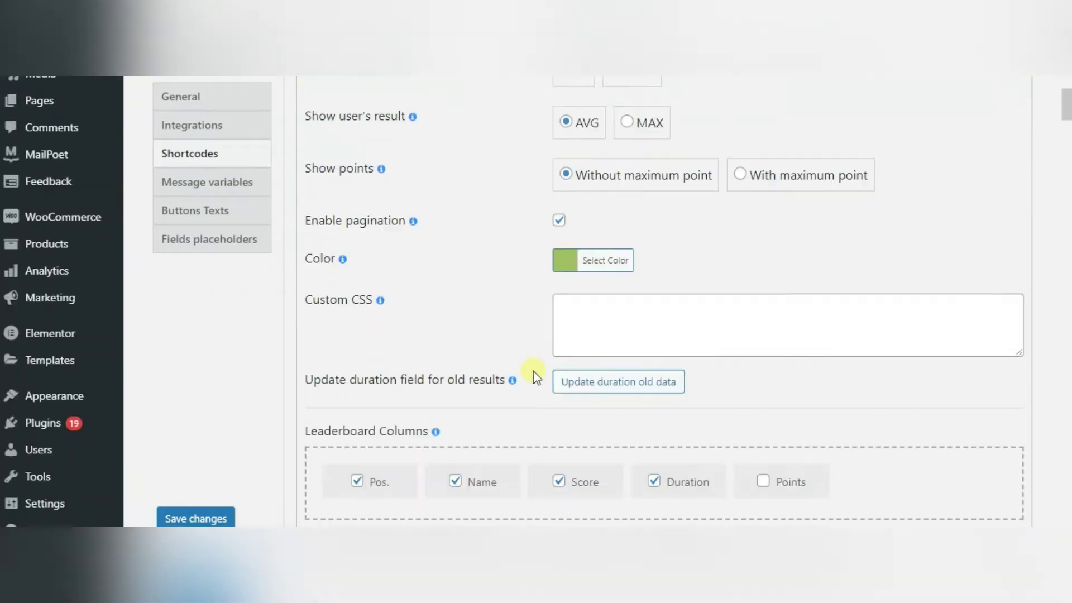
scroll(535, 375, down, 13)
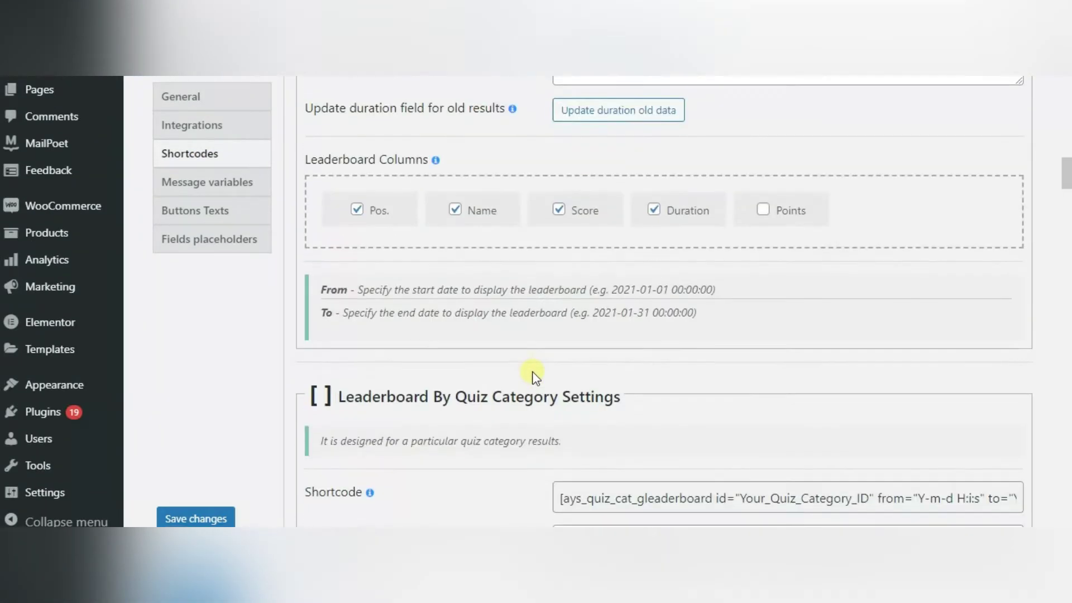
scroll(532, 374, down, 14)
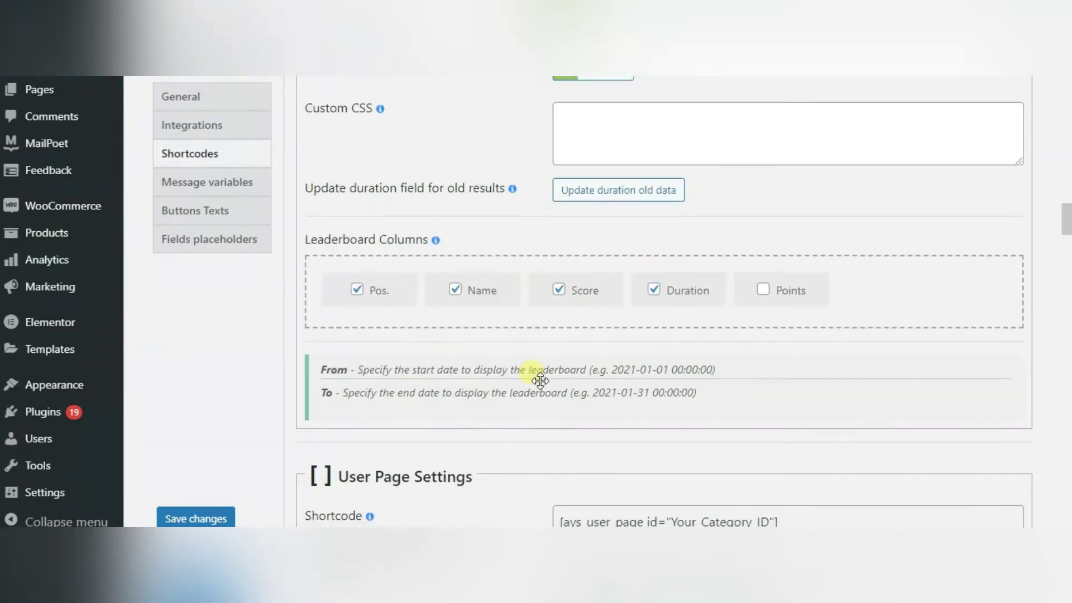
scroll(531, 373, down, 9)
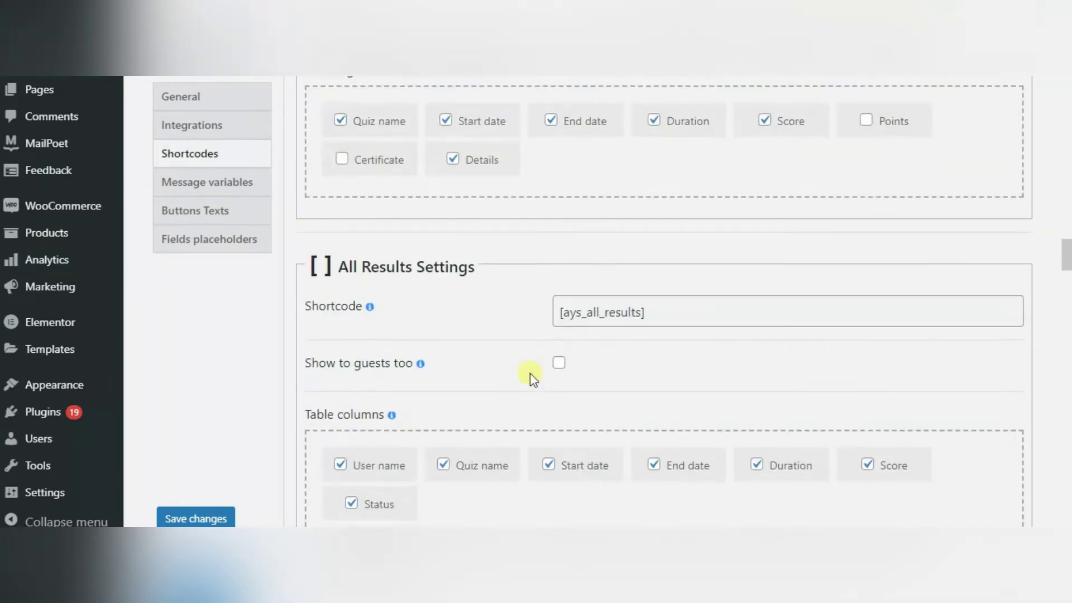
scroll(530, 373, down, 10)
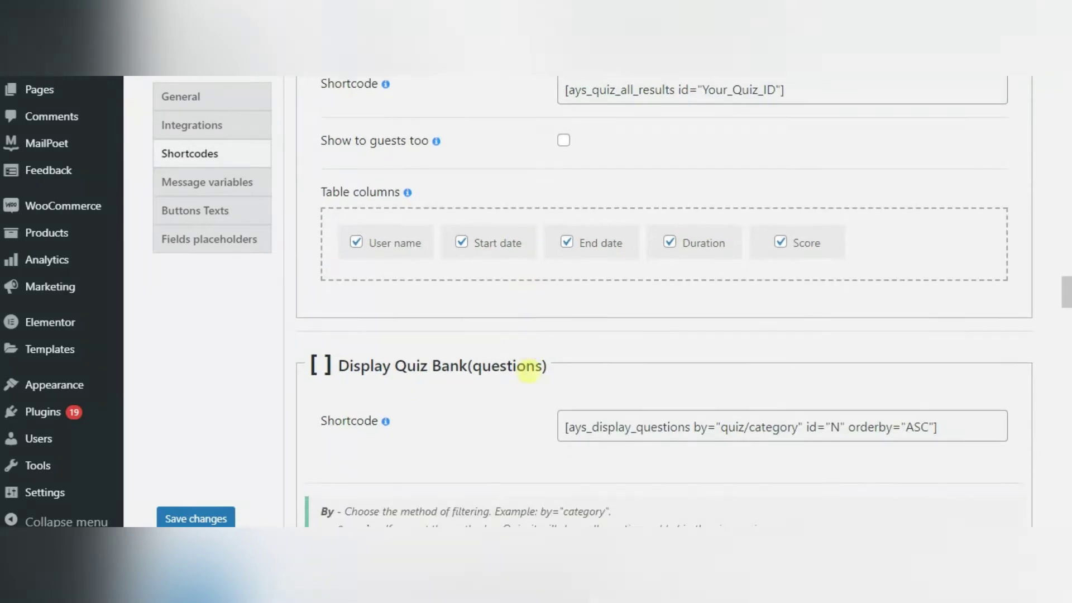
scroll(529, 373, down, 11)
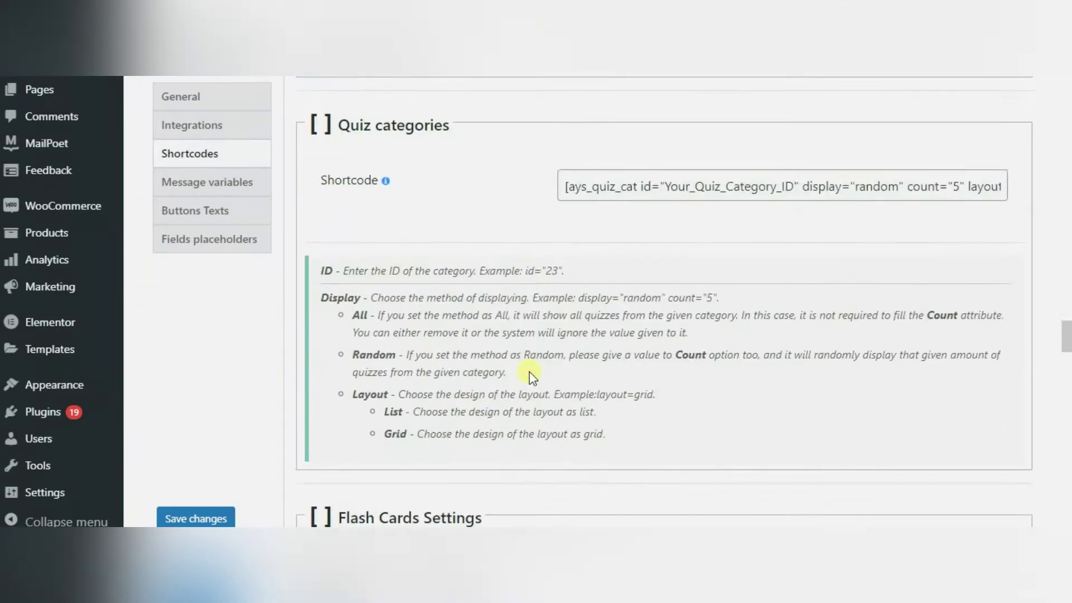
scroll(531, 375, down, 11)
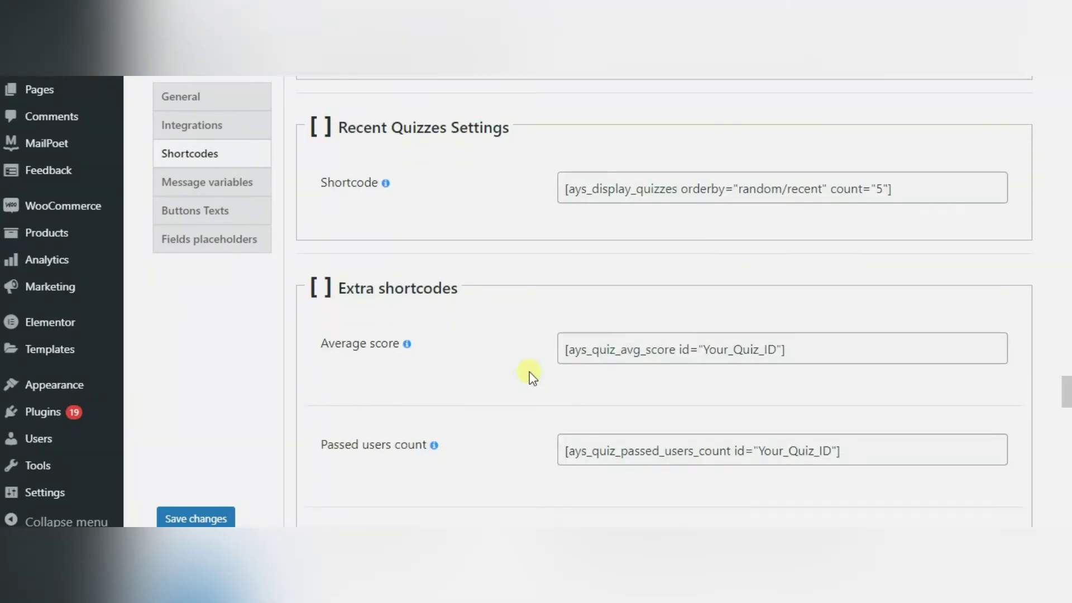
scroll(530, 375, down, 7)
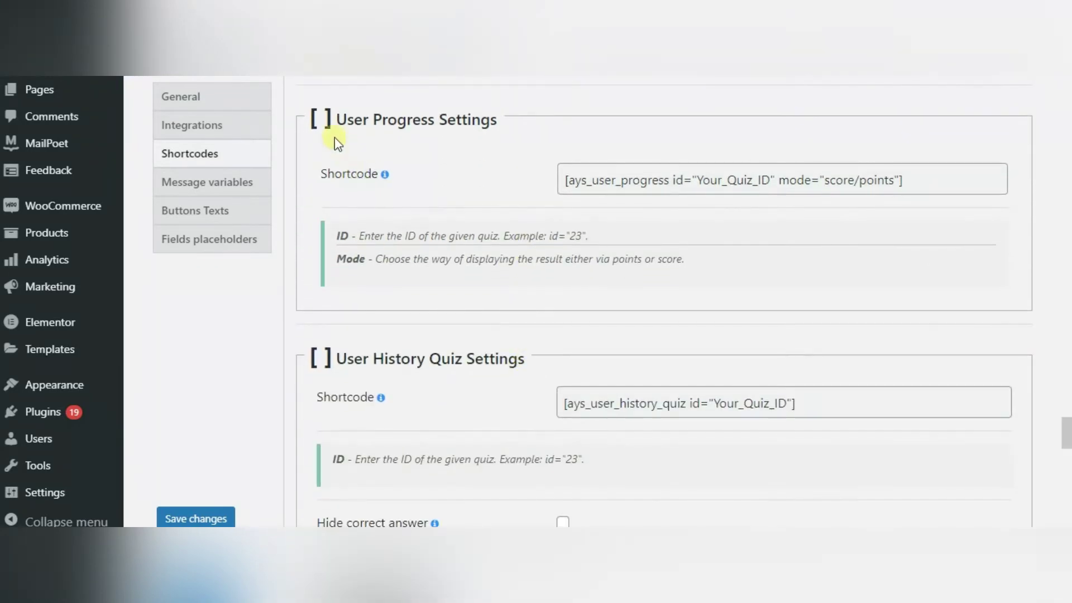
- Highlight the User Progress Settings and User History Quiz Settings headings
drag(337, 119, 496, 119)
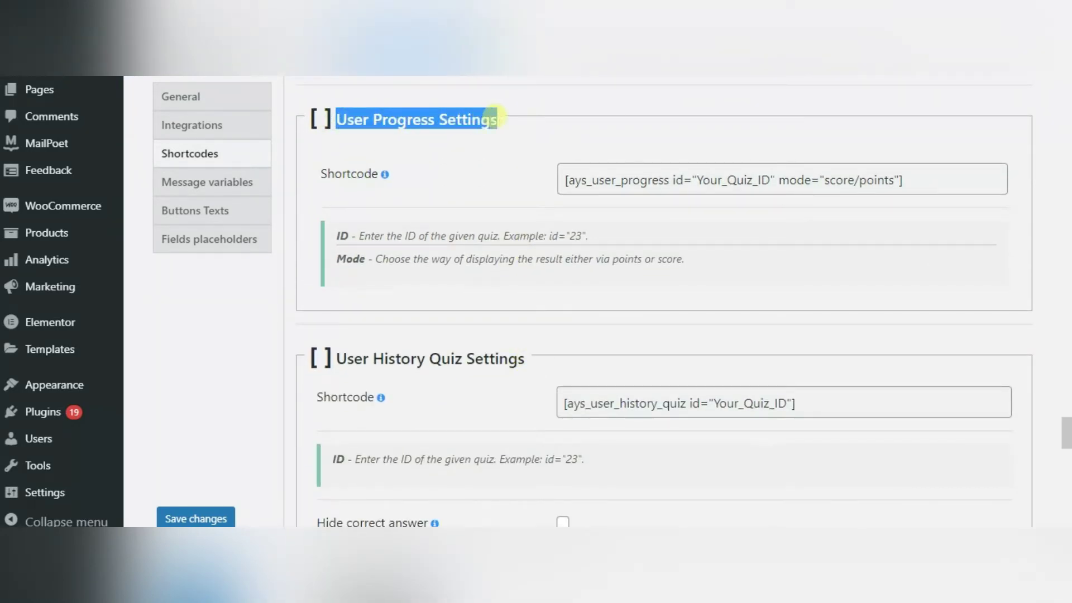
click(454, 380)
scroll(452, 379, down, 2)
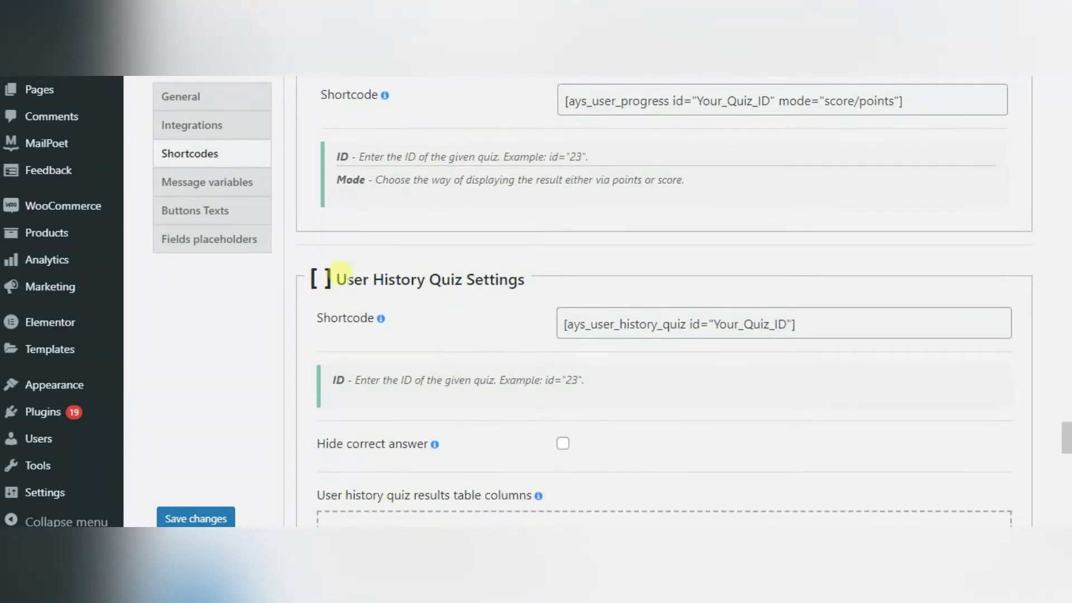
triple_click(515, 277)
click(483, 326)
- Highlight the User Best Score, User Activity Per Day and Quiz Activity Per Day headings
scroll(482, 333, down, 1)
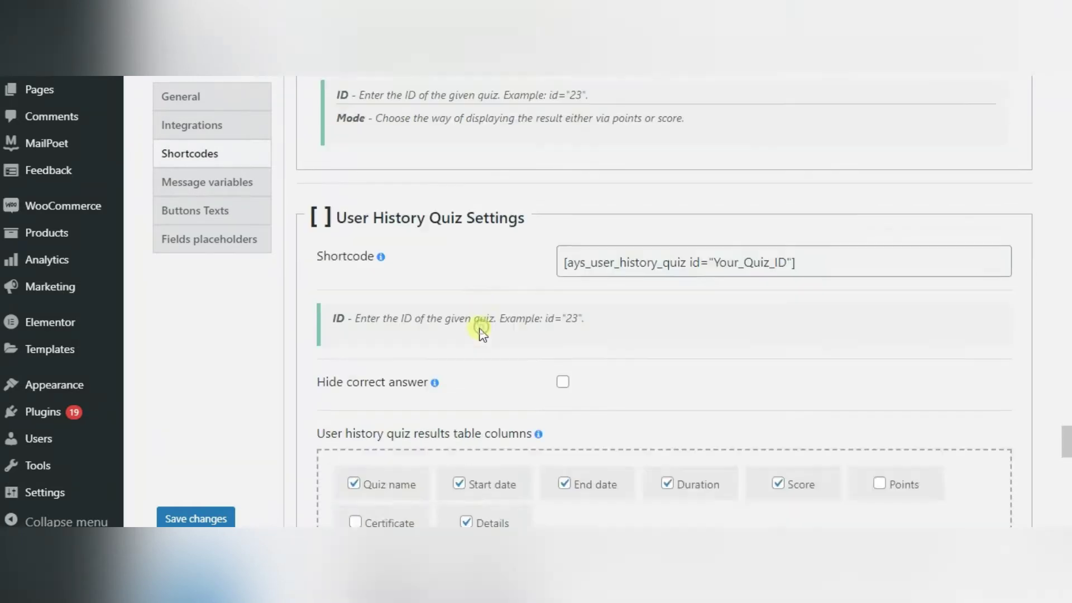
scroll(484, 334, down, 6)
drag(332, 217, 503, 216)
click(501, 268)
scroll(469, 317, down, 5)
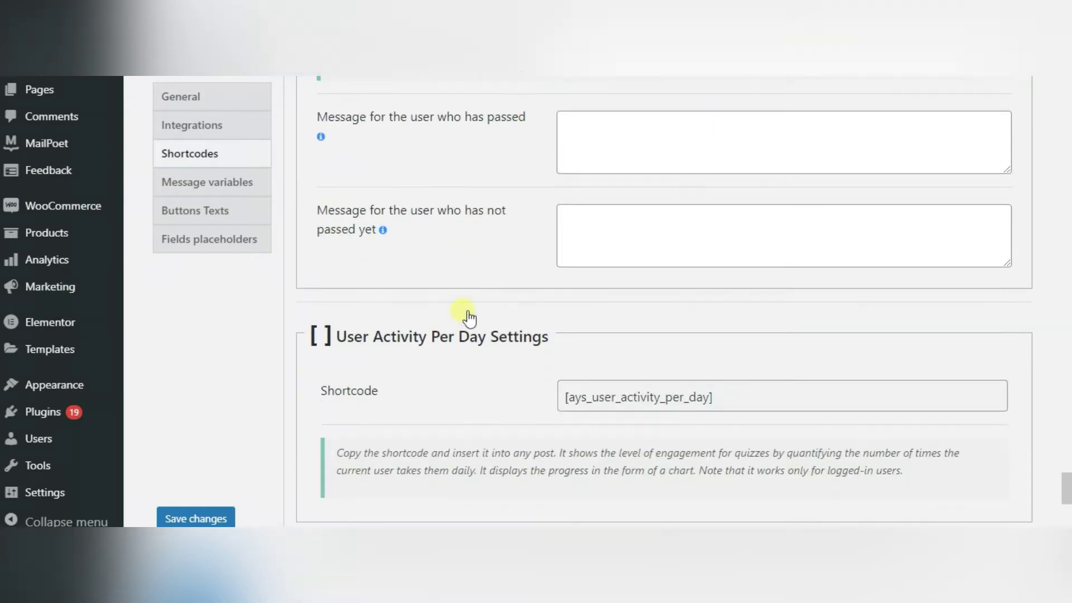
drag(336, 332, 549, 333)
click(501, 344)
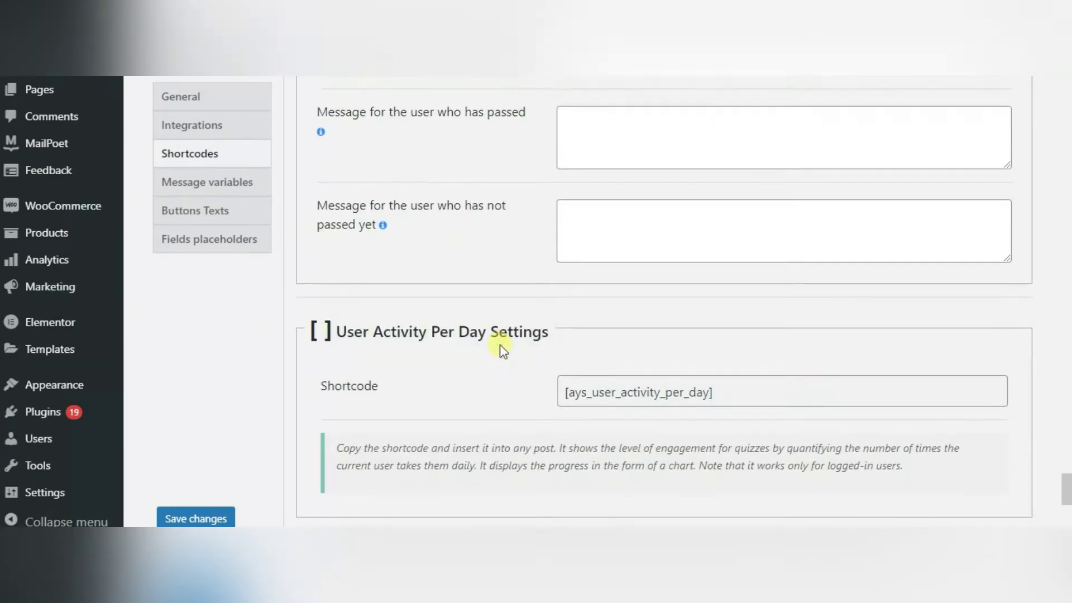
scroll(500, 344, down, 4)
drag(337, 328, 550, 328)
scroll(551, 332, down, 2)
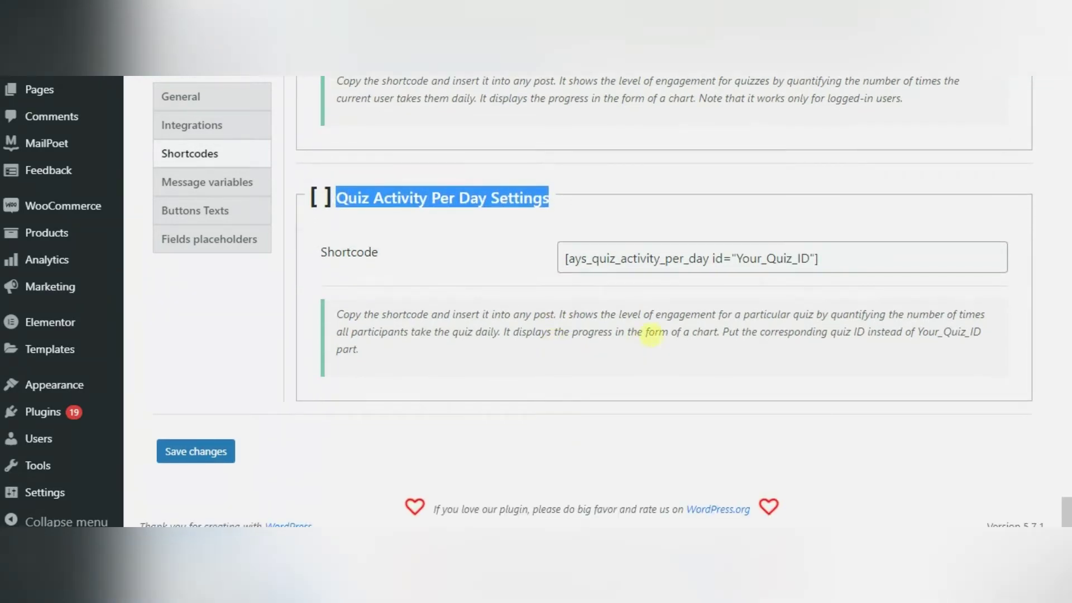
click(653, 340)
scroll(651, 340, up, 4)
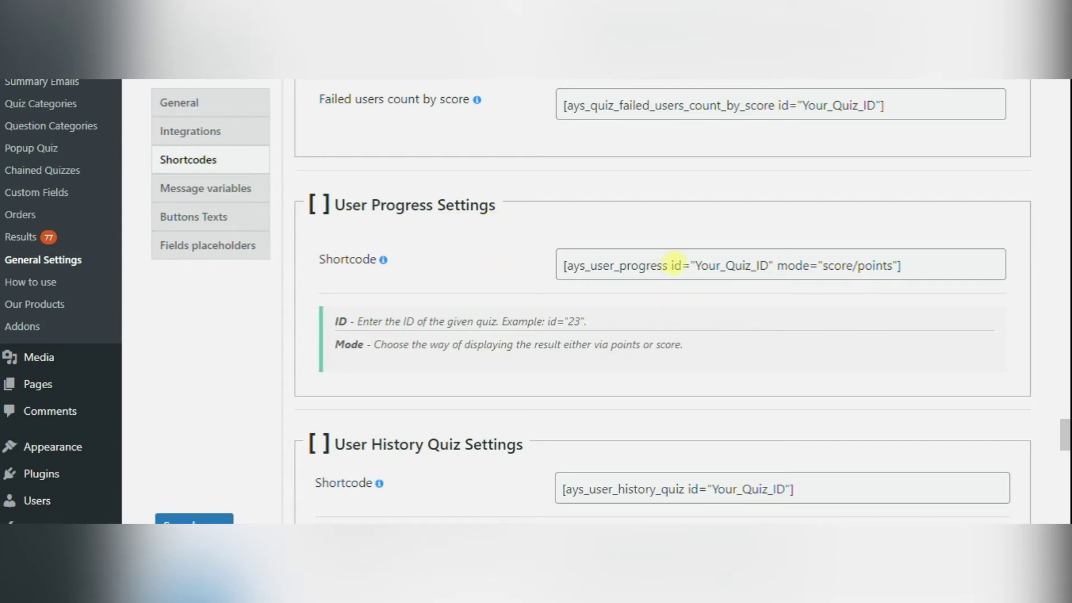
click(673, 265)
click(760, 267)
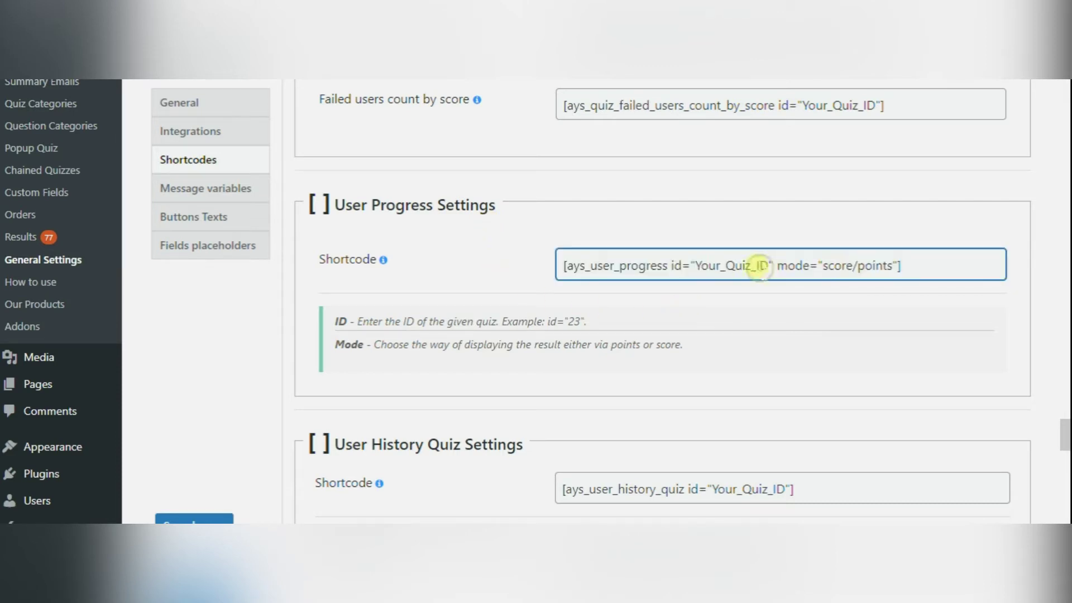
click(760, 266)
click(789, 265)
drag(826, 266, 895, 266)
click(859, 305)
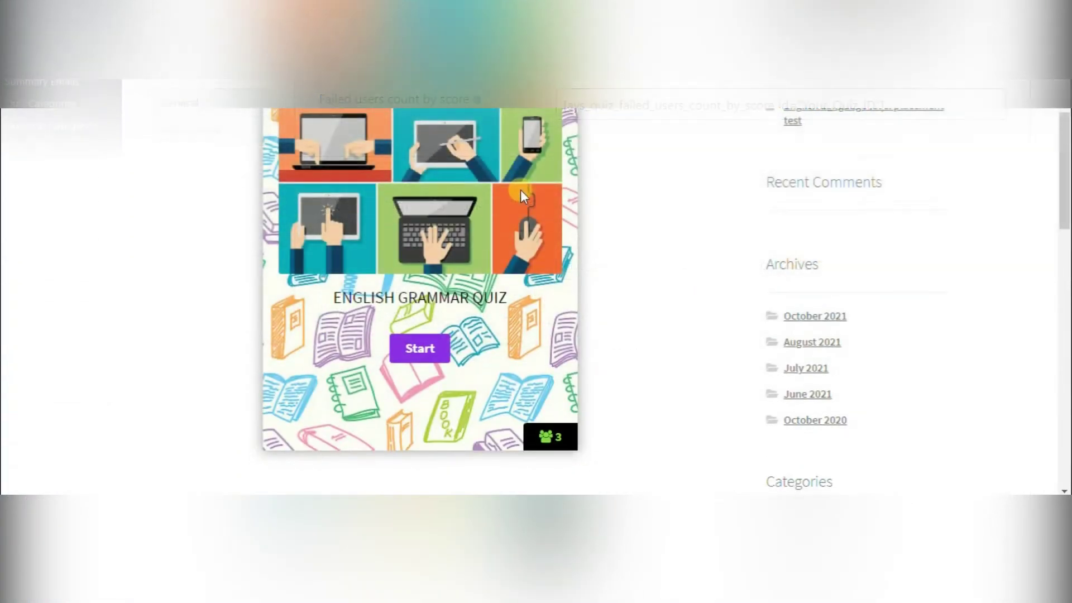
- Scroll down the front-end page past the score chart
scroll(520, 190, down, 5)
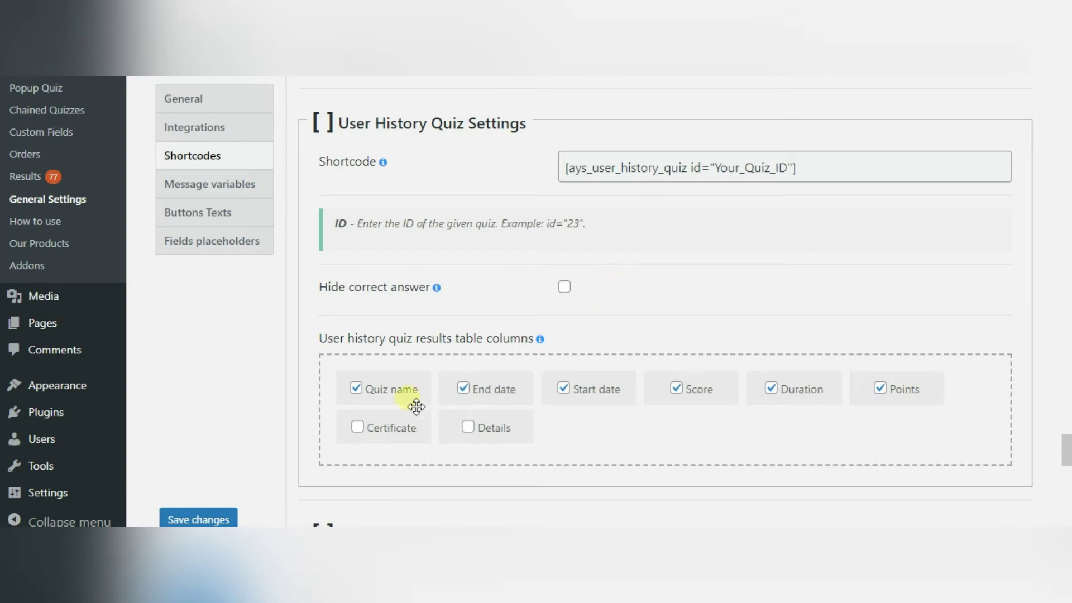
- Drop Start date, move End date after Score and Points before Duration, enable Hide correct answer
click(360, 427)
click(362, 429)
click(594, 390)
drag(501, 393, 715, 433)
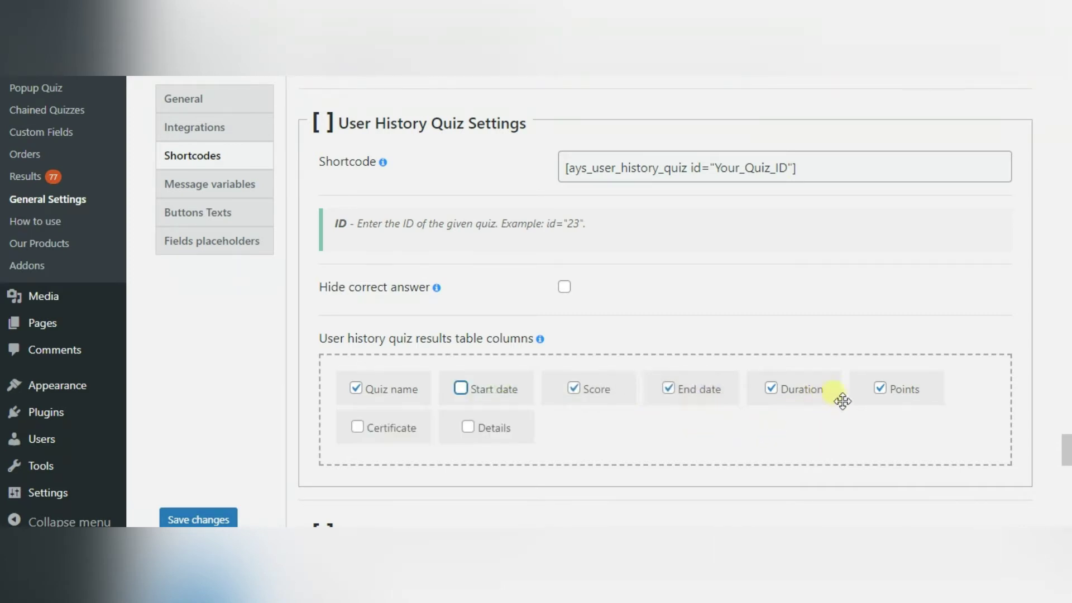
drag(880, 405, 784, 400)
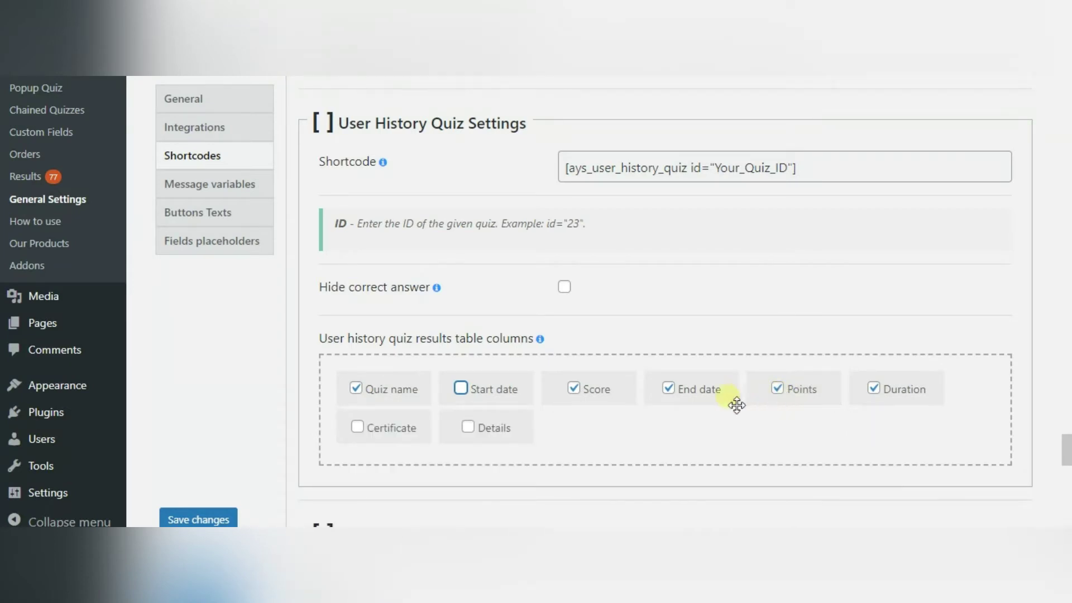
click(566, 288)
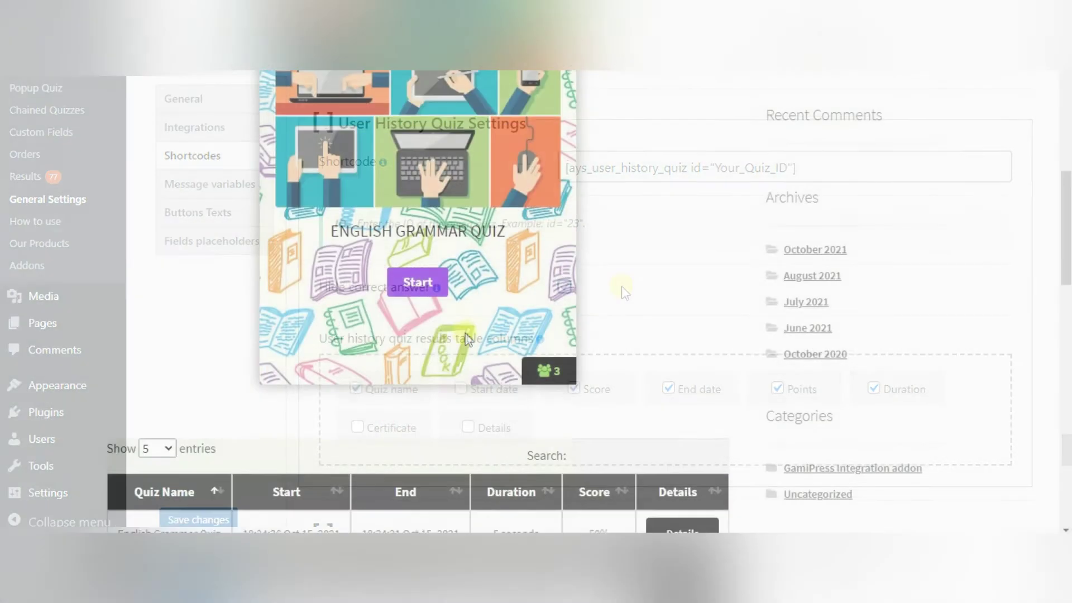
- View the details of the 18:34:26 attempt in the history table, then close them
scroll(466, 338, down, 4)
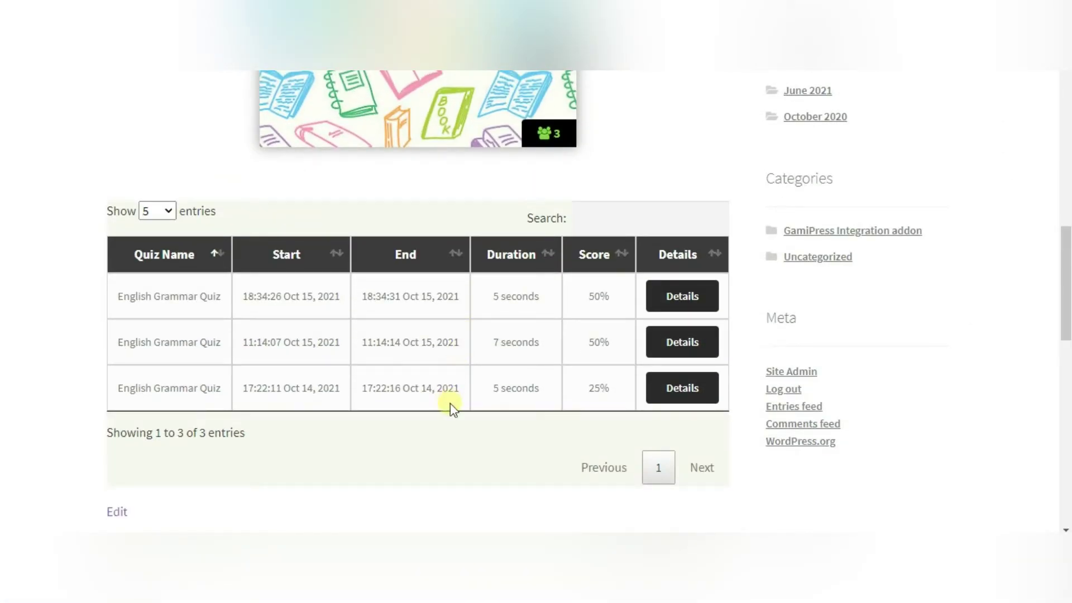
click(667, 297)
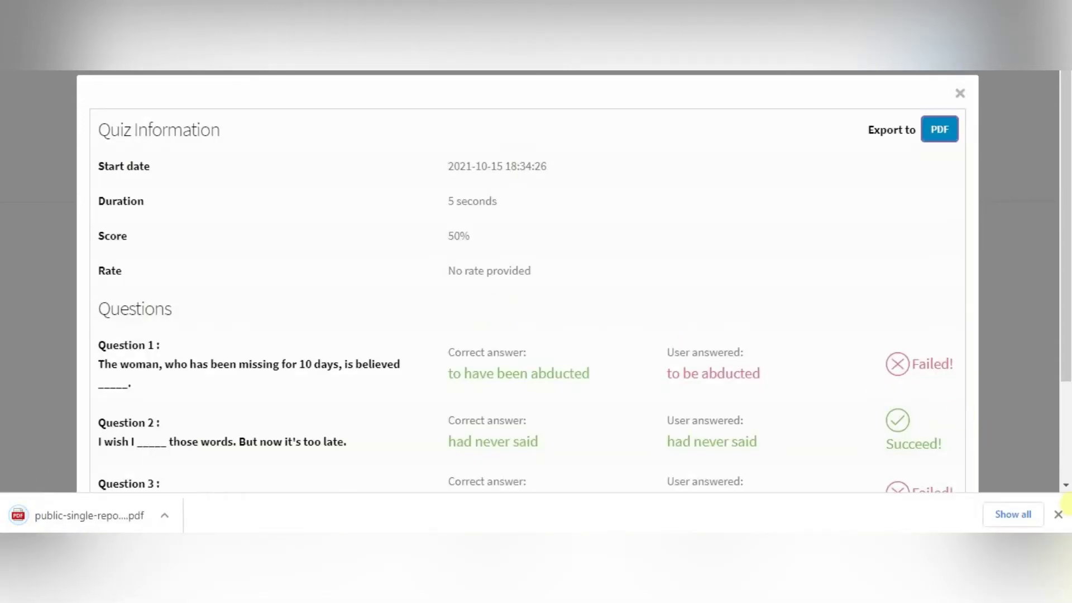
click(1057, 514)
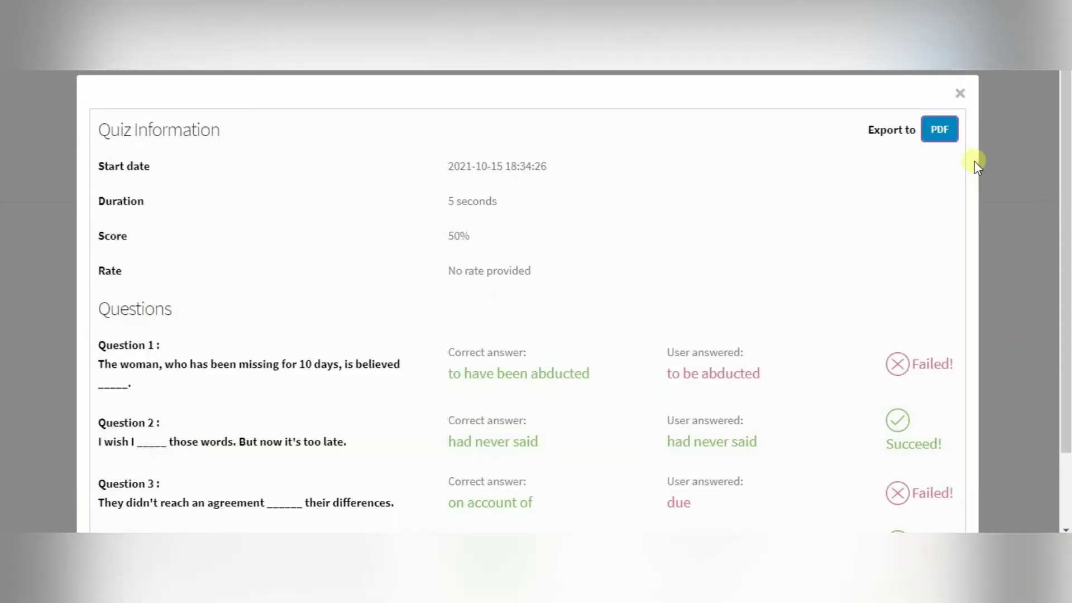
click(960, 94)
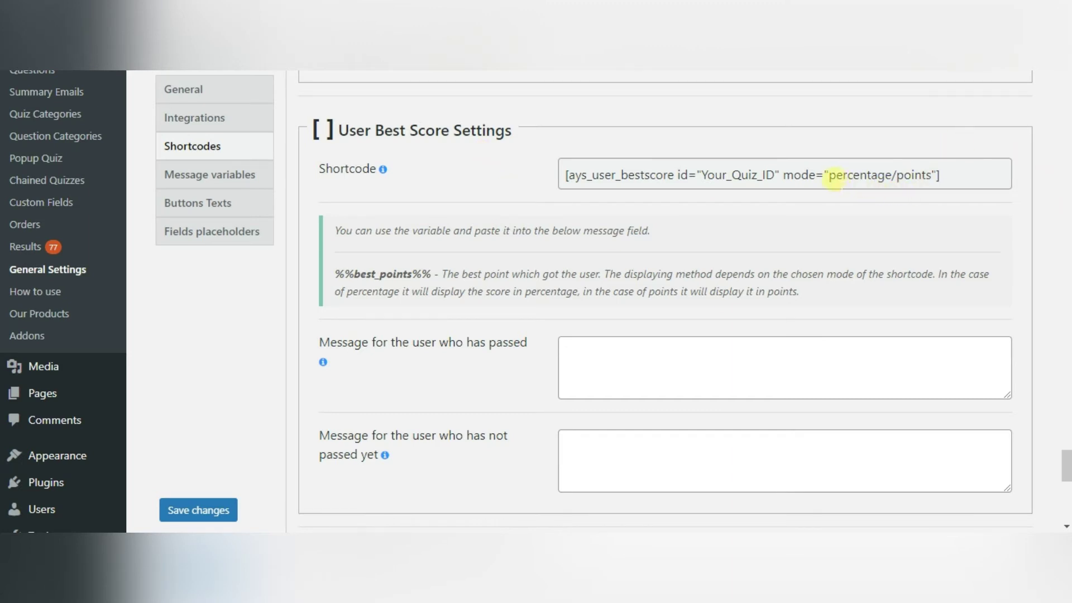
- Highlight the percentage/points mode value and the passed and not-passed message labels in User Best Score Settings
drag(830, 176, 928, 175)
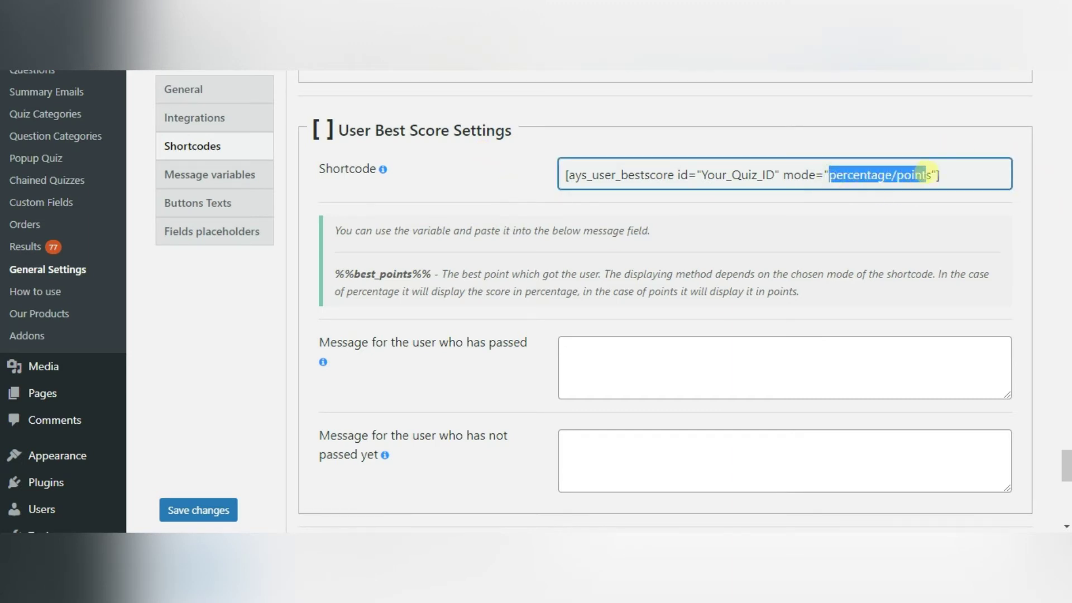
key(ctrl+a)
click(800, 243)
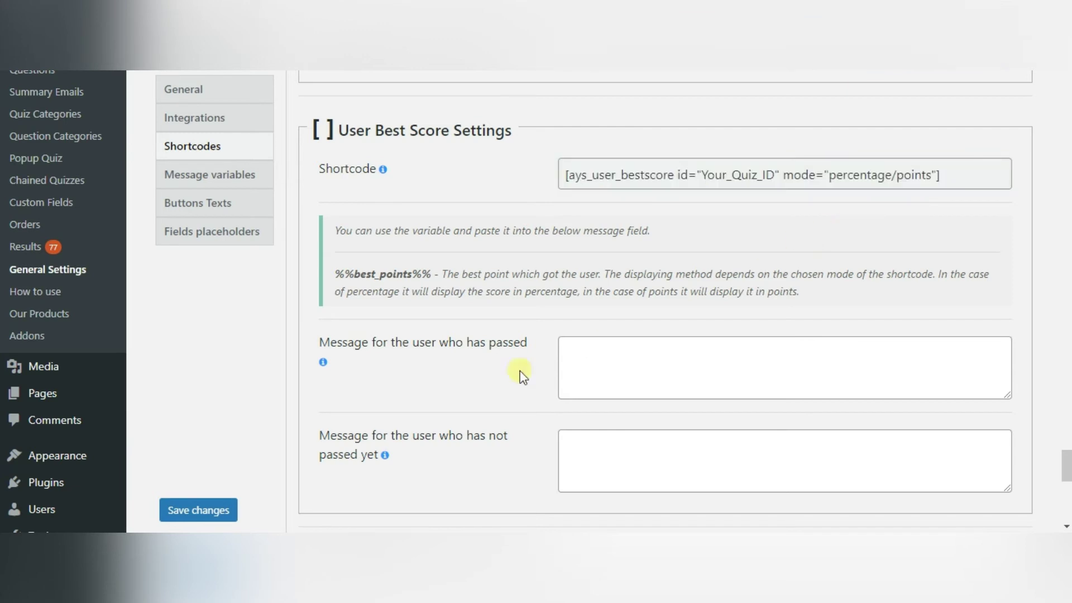
drag(331, 344, 545, 342)
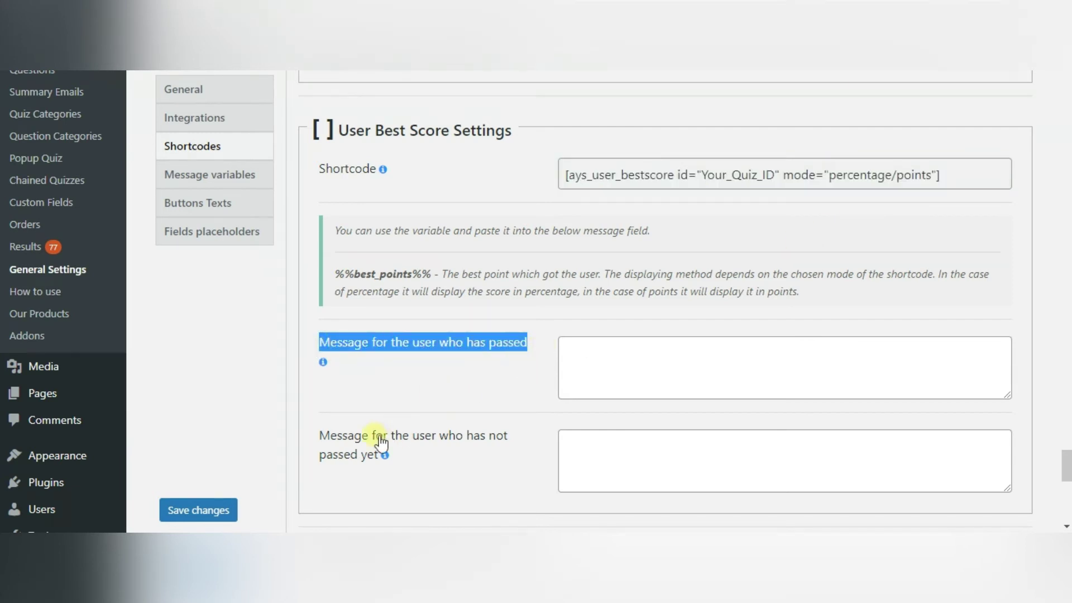
click(317, 435)
drag(317, 435, 376, 449)
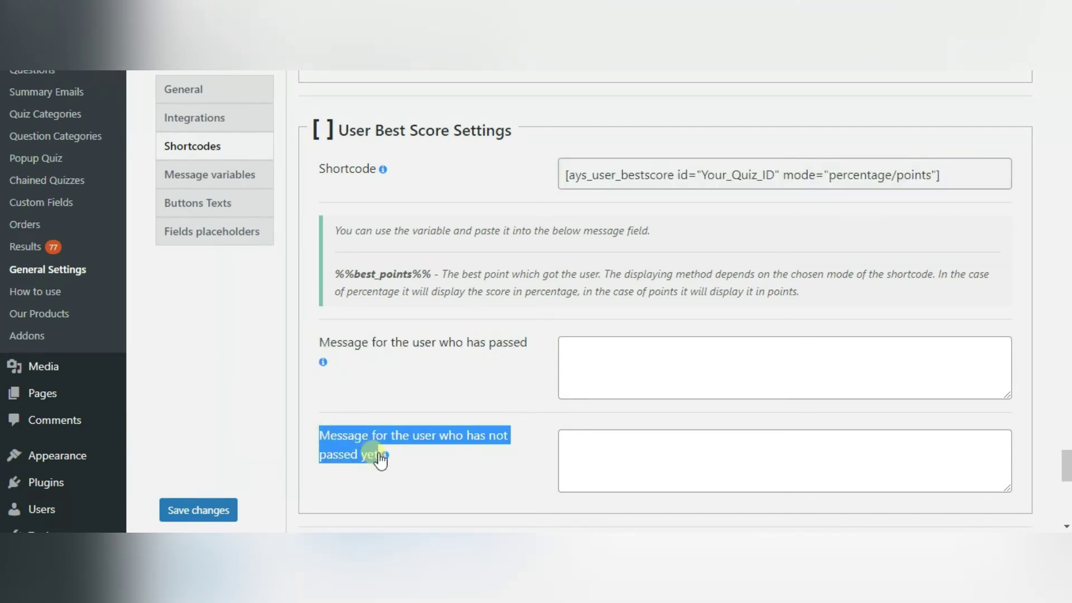
click(506, 468)
scroll(512, 433, down, 2)
scroll(522, 411, up, 2)
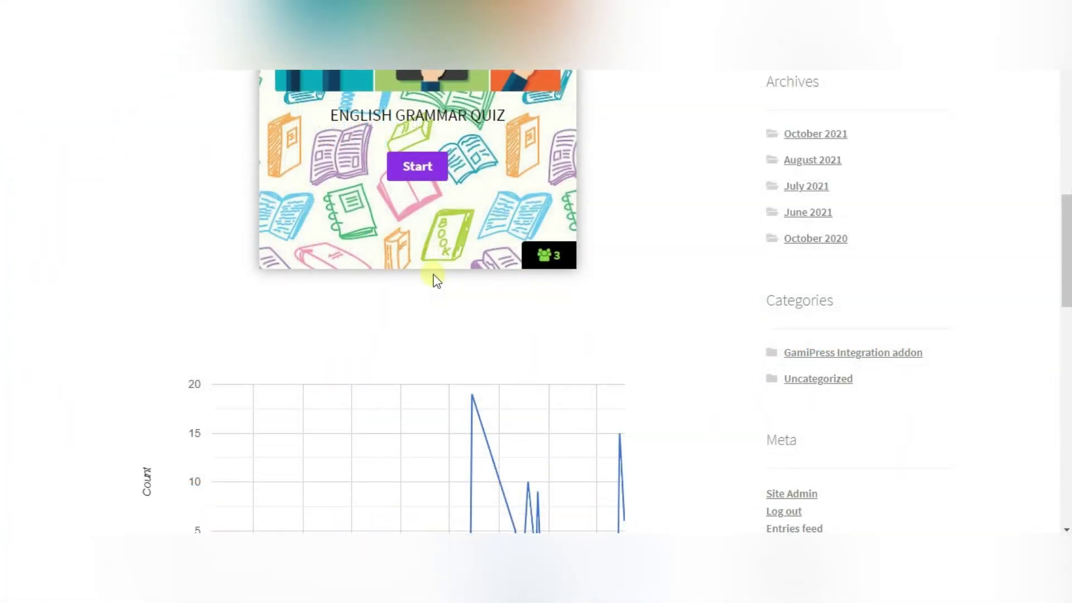
- Scroll the front-end post down to the daily quiz activity line chart
scroll(433, 280, down, 3)
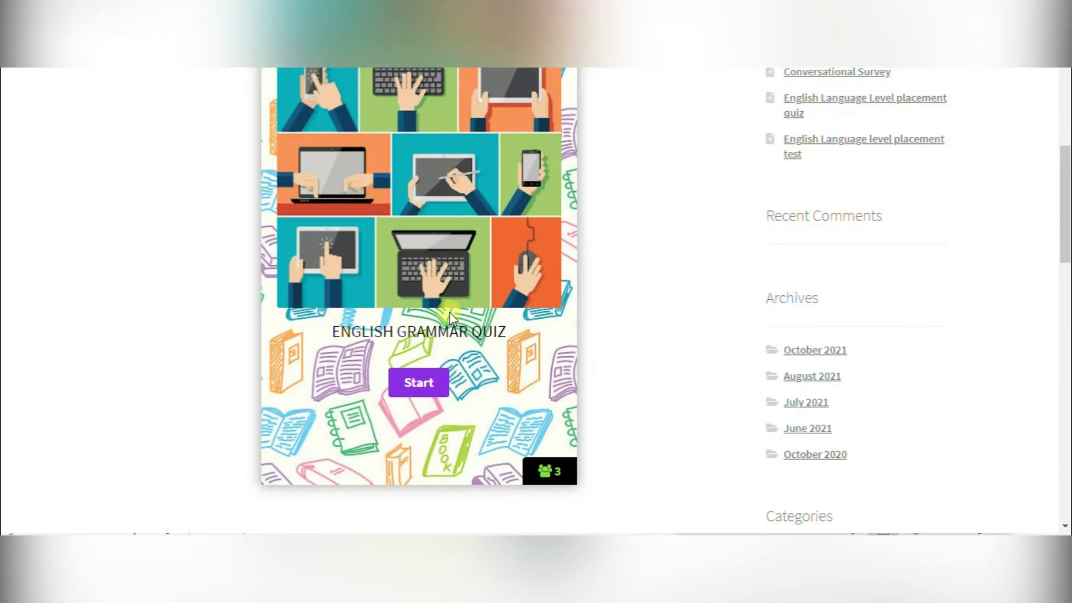
- Scroll down to the Quiz Activity Per Day chart, counts rising from 1 to 2
scroll(450, 313, down, 7)
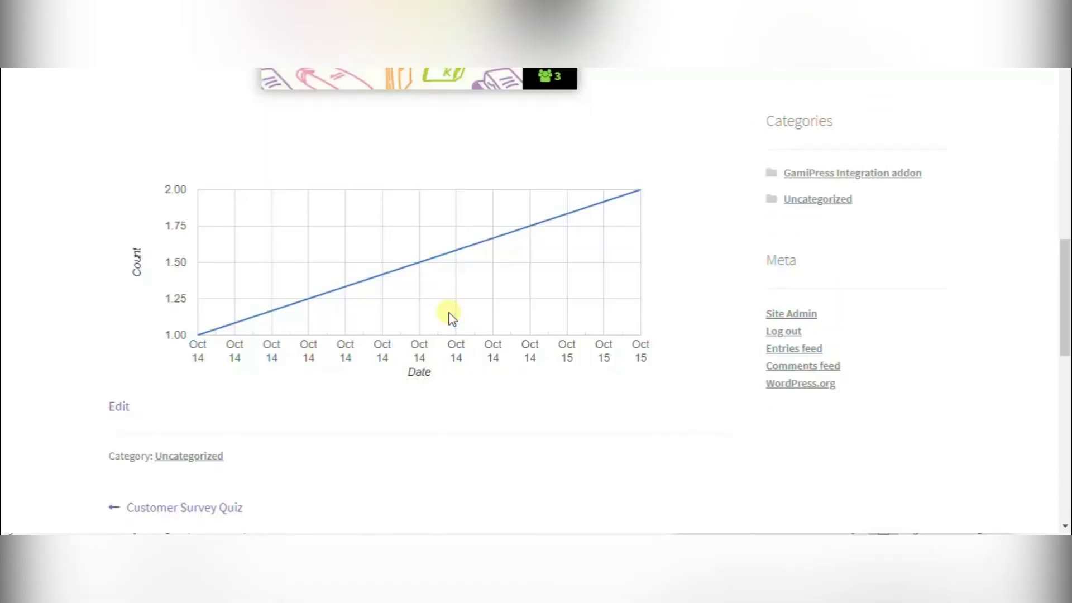